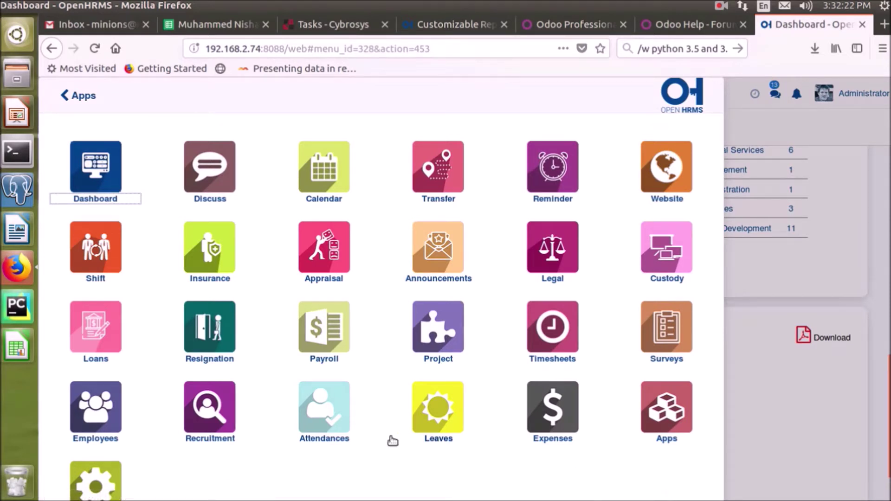
- Launch the Attendances app from the OpenHRMS app grid
left_click(325, 410)
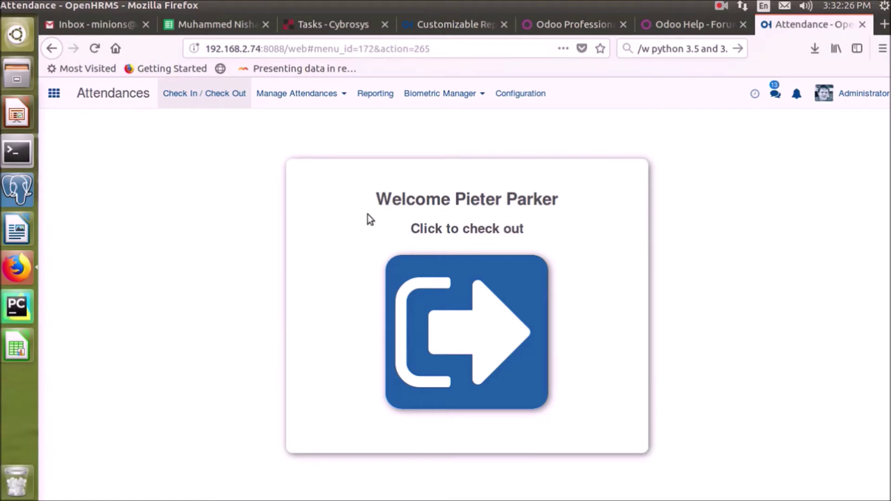
- Check the employee out and dismiss the check-out confirmation
left_click_drag(380, 198, 575, 198)
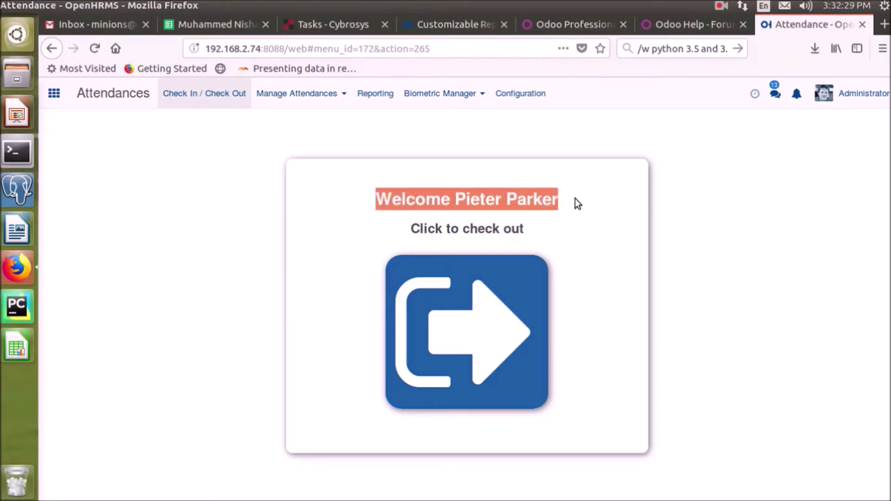
left_click(388, 233)
left_click_drag(440, 228, 514, 232)
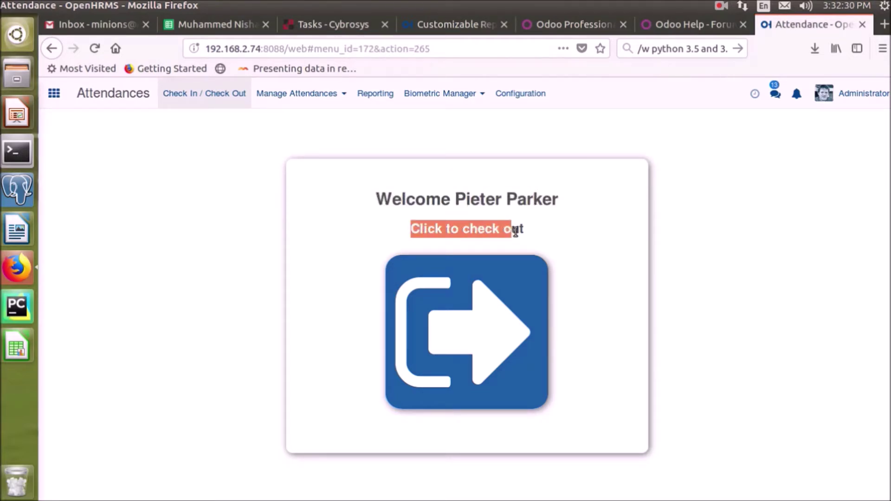
left_click(515, 232)
left_click(443, 358)
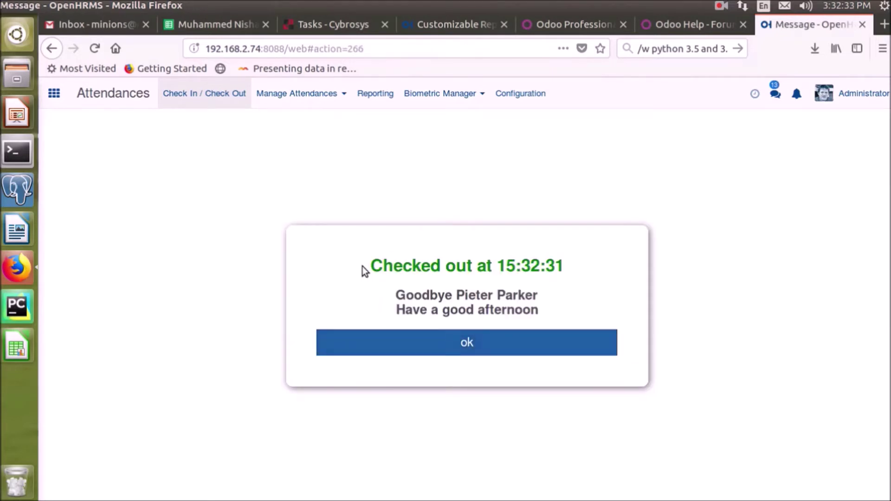
left_click_drag(366, 271, 569, 277)
left_click(428, 301)
left_click_drag(459, 312, 534, 312)
left_click(510, 346)
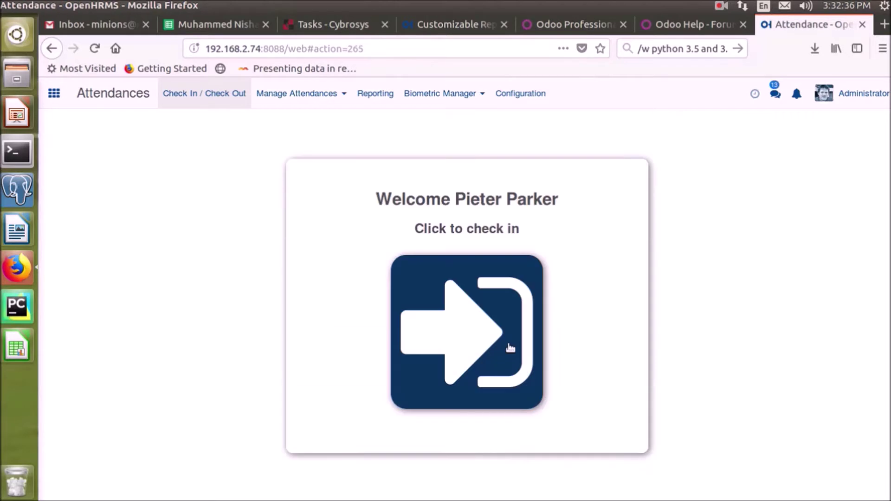
- Check the employee back in, then out again, and open the Attendances records list
left_click(503, 349)
left_click_drag(384, 272, 572, 283)
double_click(497, 266)
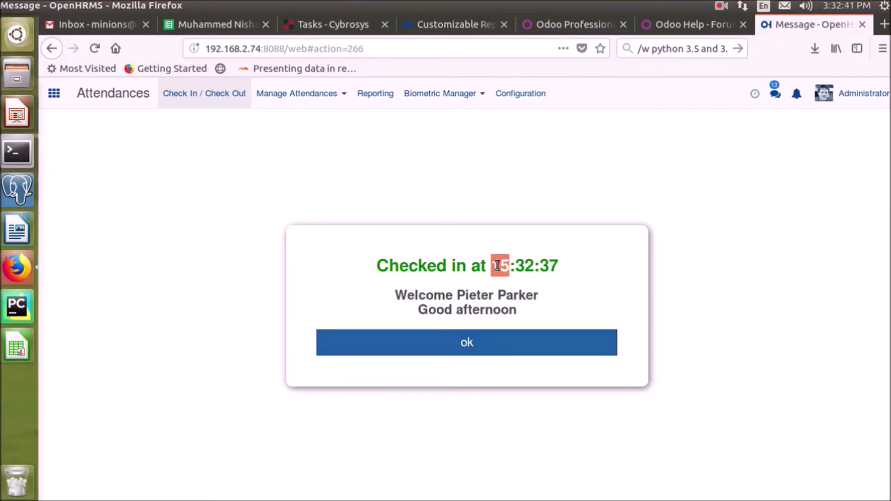
triple_click(504, 266)
left_click(458, 299)
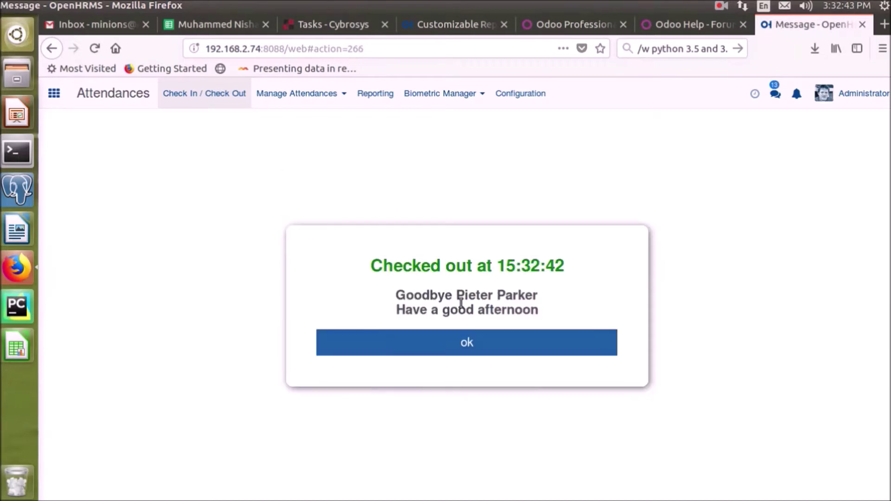
left_click(437, 342)
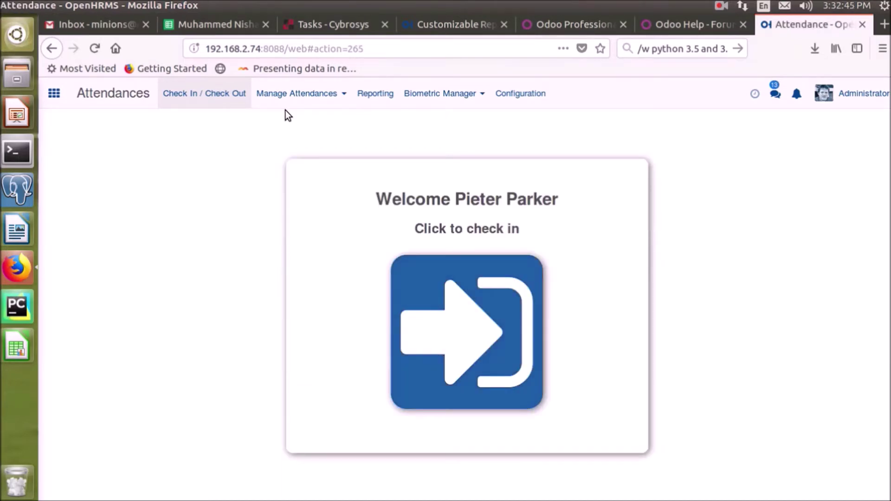
left_click(293, 94)
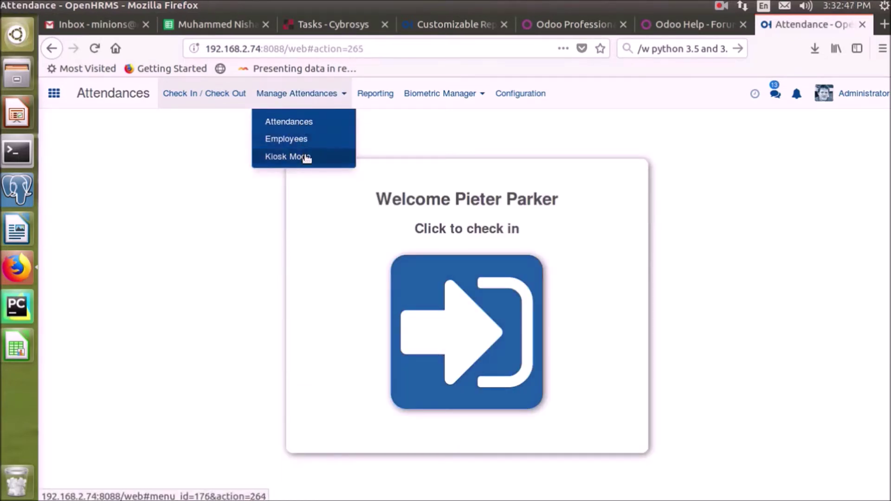
left_click(295, 121)
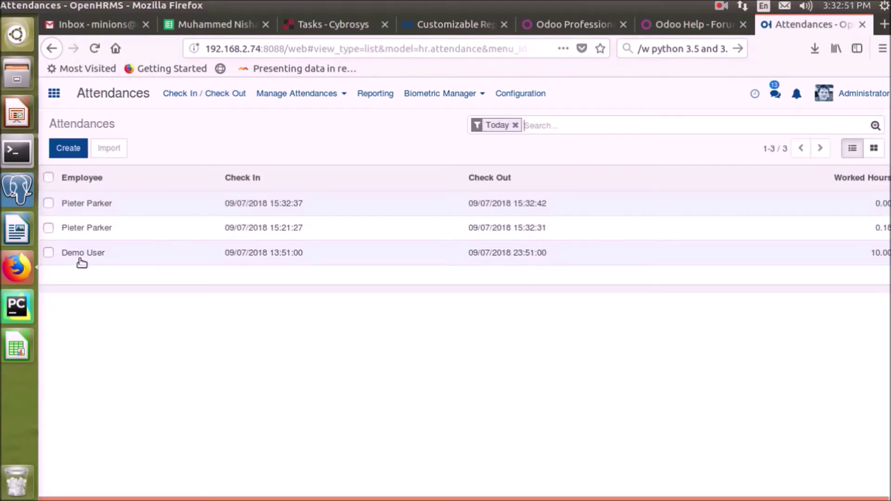
- Review the 15:21:27 record's check-in and check-out times, then return to the list
left_click(512, 238)
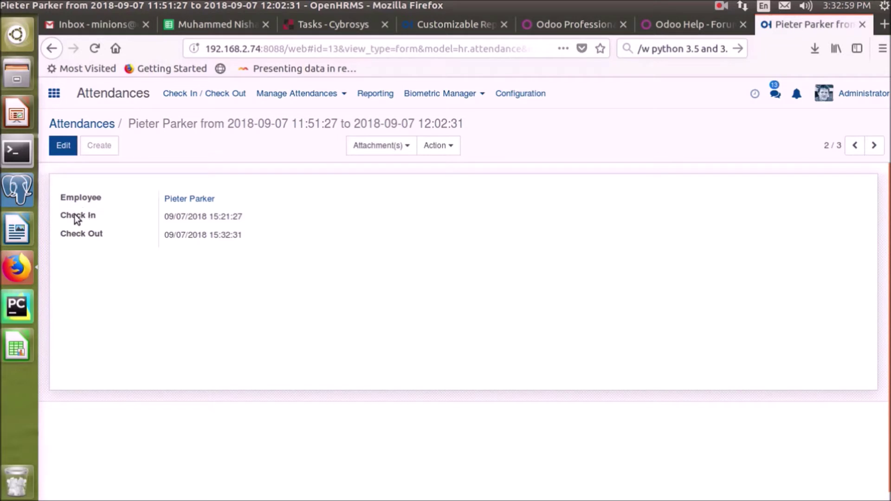
left_click_drag(67, 214, 92, 217)
left_click_drag(163, 216, 241, 218)
left_click(171, 239)
left_click_drag(164, 235, 235, 237)
left_click(235, 237)
left_click(105, 125)
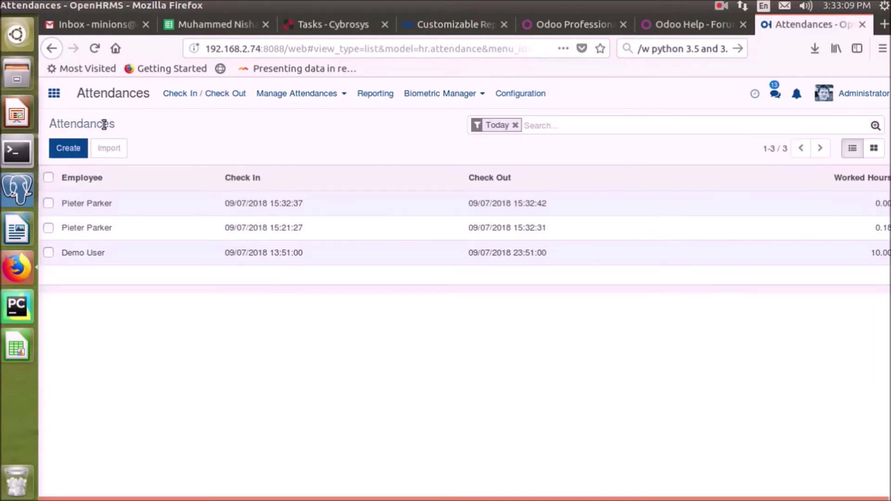
- Review the 13:51:00 to 23:51:00 record and return to the list
left_click(123, 254)
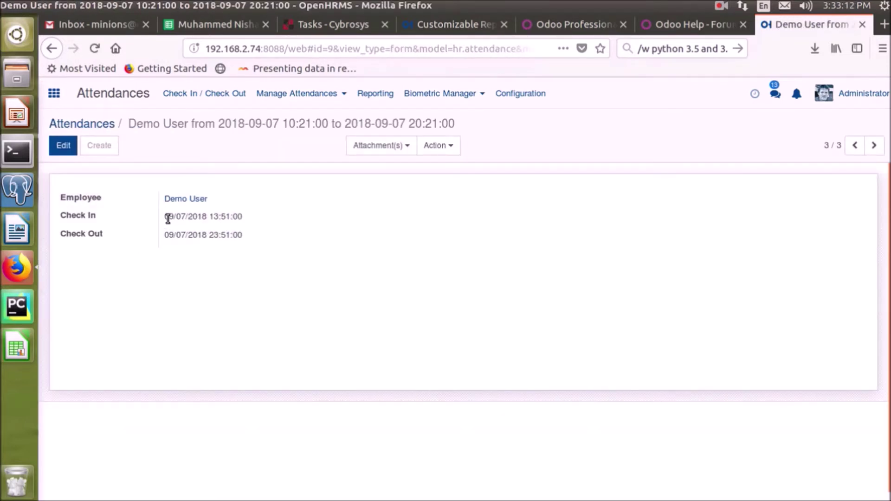
left_click_drag(167, 219, 245, 223)
left_click_drag(181, 235, 313, 245)
left_click(311, 240)
left_click(109, 126)
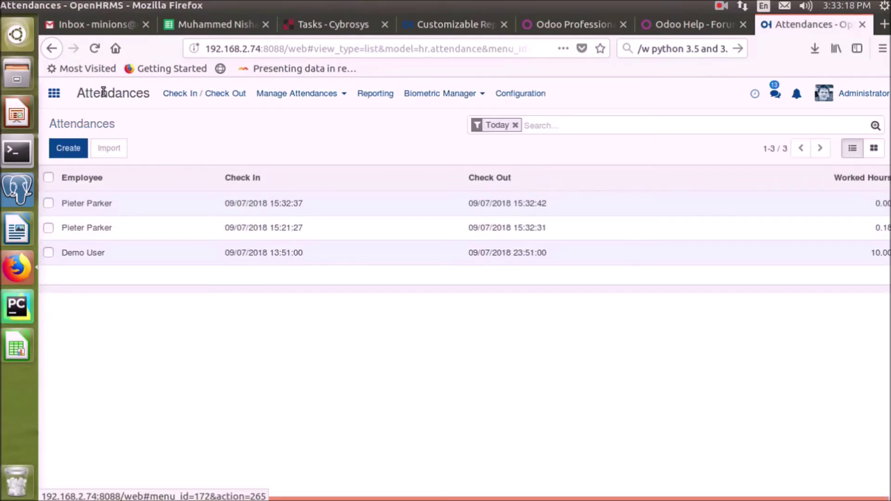
left_click(276, 95)
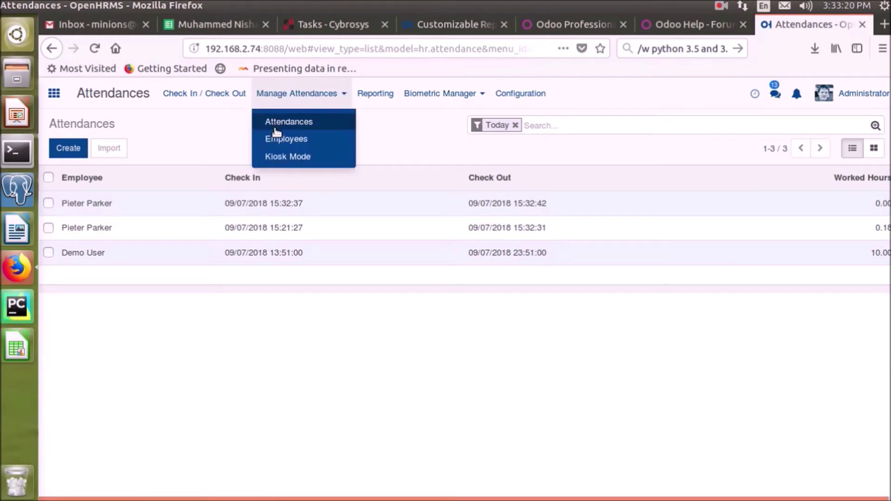
- Open the Employees overview, view the Chief Technical Officer's record, then return to all 25 employees
left_click(277, 141)
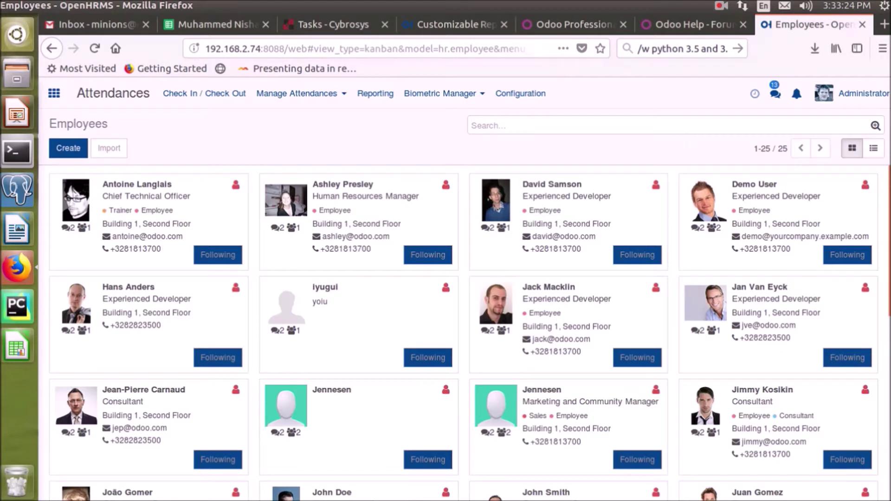
left_click(219, 221)
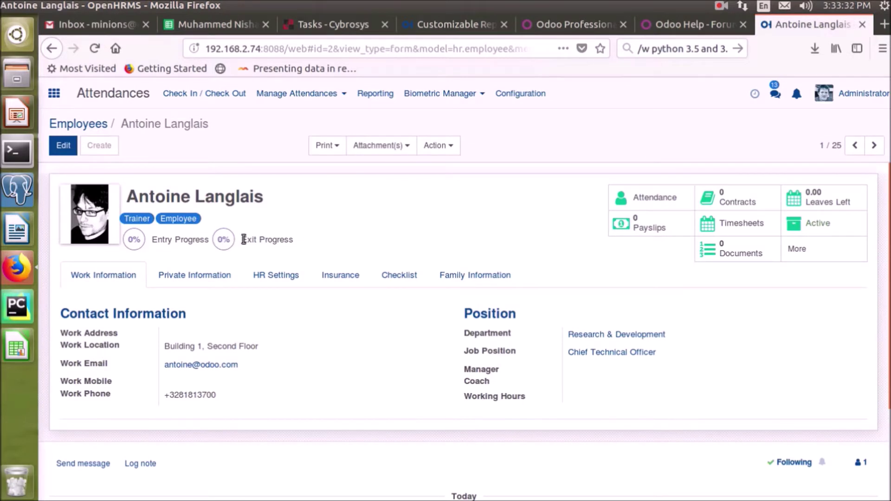
left_click_drag(158, 239, 413, 237)
left_click(413, 237)
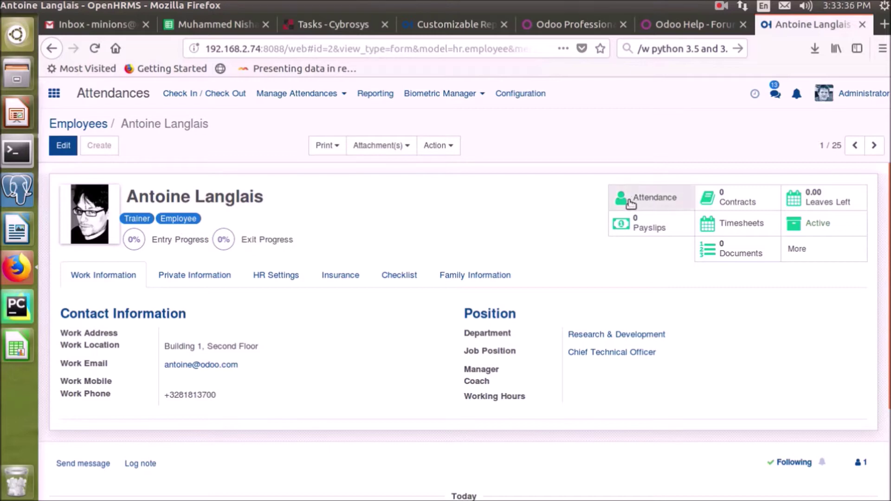
left_click(88, 125)
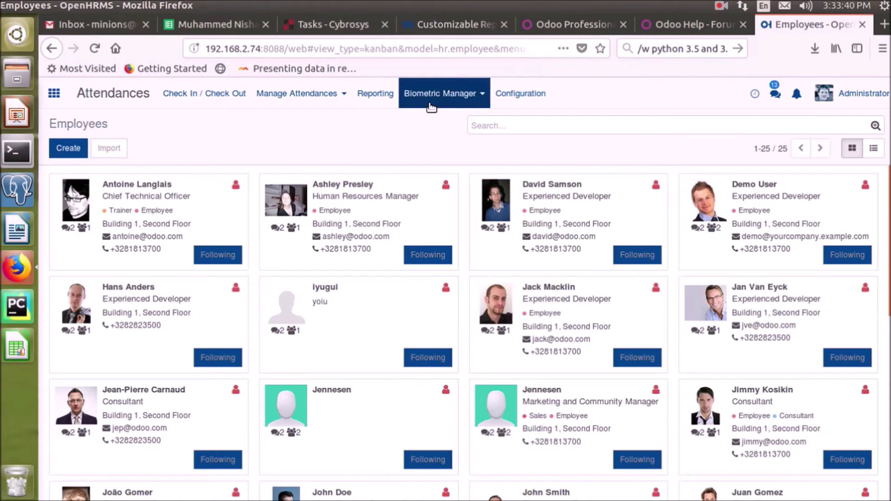
left_click(299, 93)
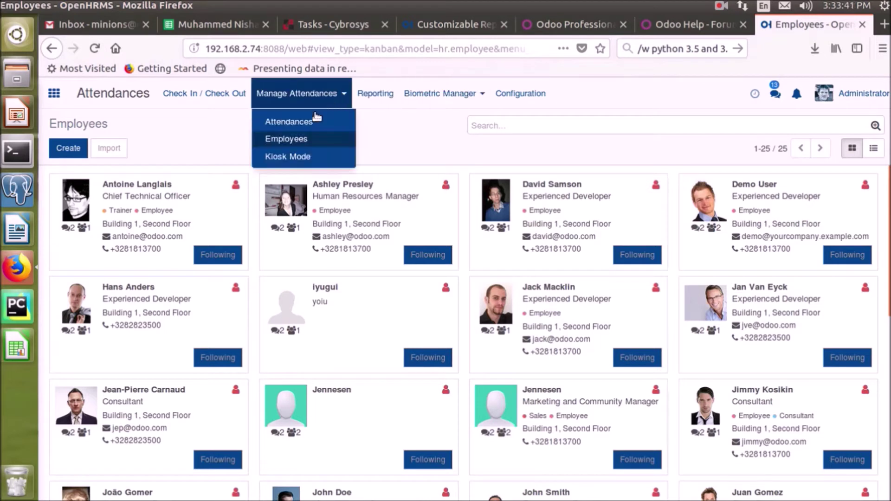
- Switch to the kiosk check-in screen showing the Scan your badge prompt
left_click(286, 157)
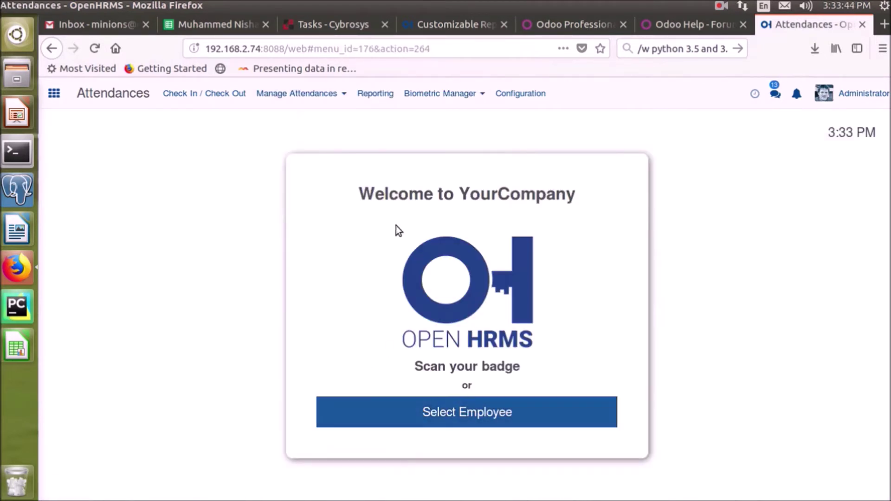
left_click_drag(404, 367, 538, 365)
left_click(452, 415)
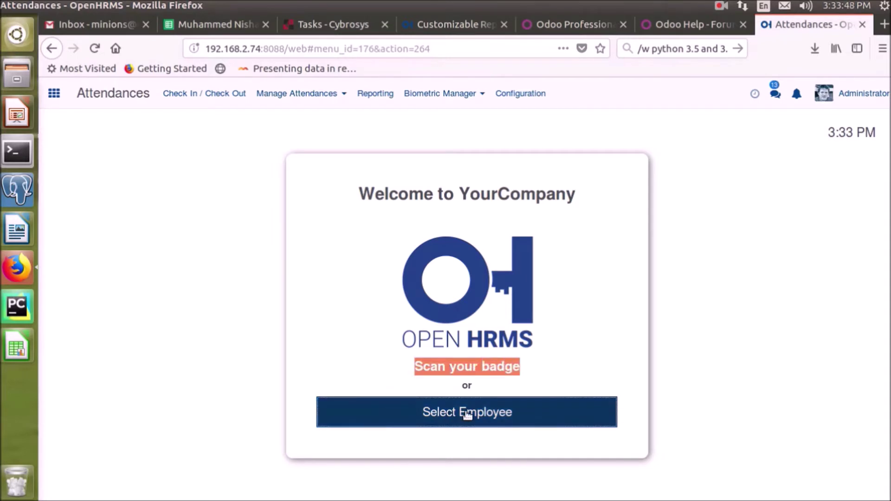
left_click(366, 374)
- Check in the Chief Technical Officer from the employee list and open the Attendance Analysis report
left_click(403, 410)
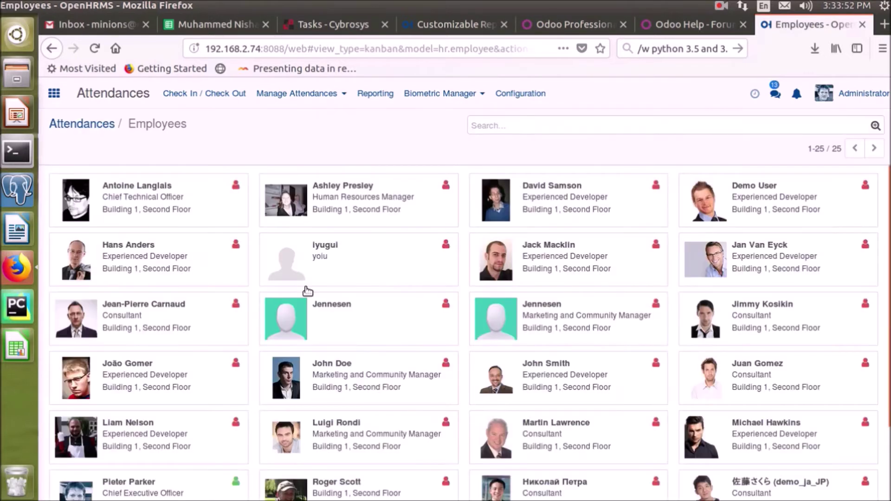
left_click(167, 209)
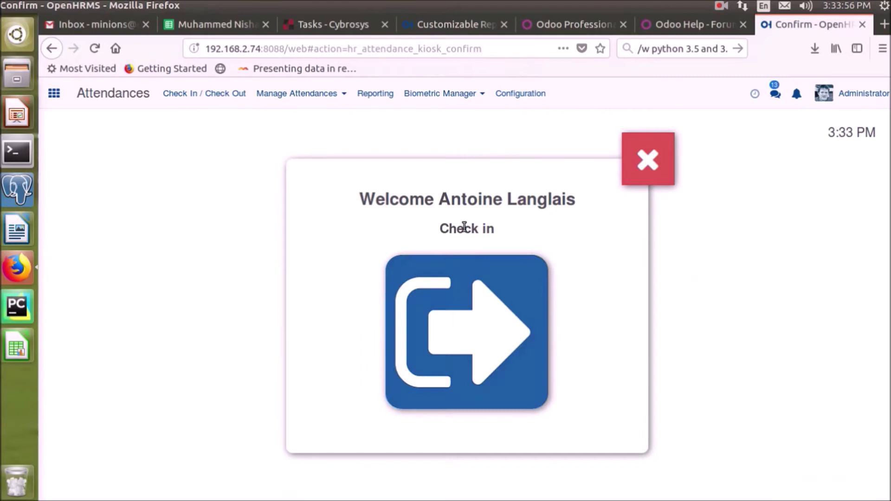
left_click(466, 285)
left_click(466, 342)
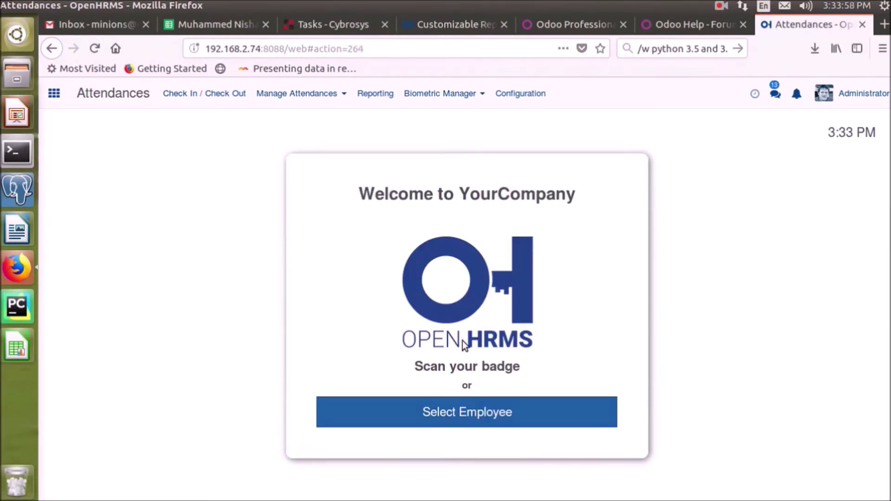
left_click(334, 93)
left_click(371, 93)
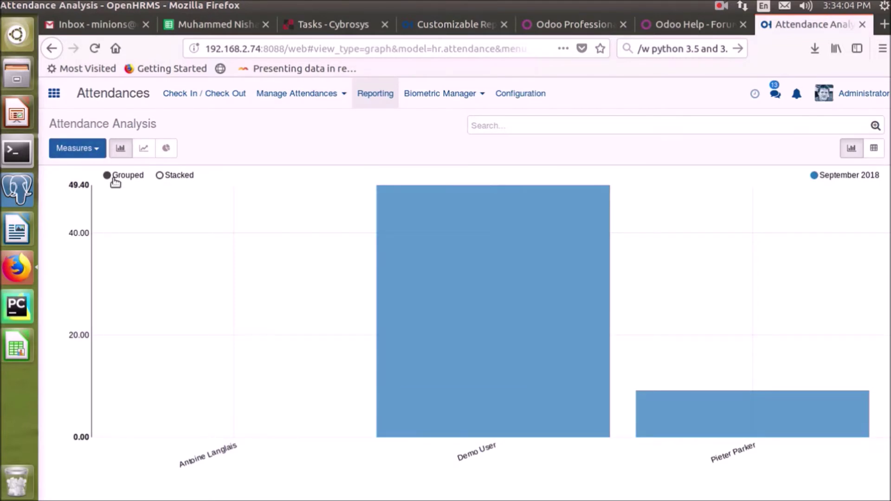
- Try the line and pie charts, toggling employee slices on and off in the legend
left_click(144, 150)
left_click(164, 151)
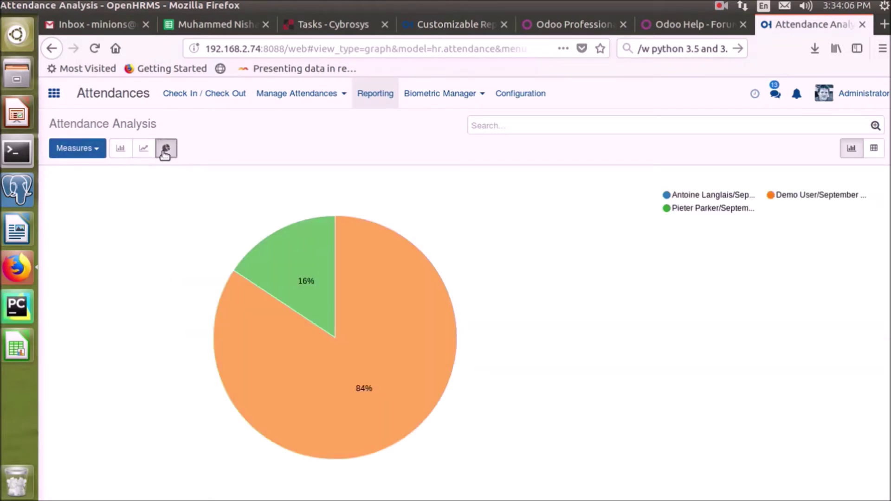
left_click(674, 197)
left_click(673, 198)
left_click(668, 210)
left_click(669, 211)
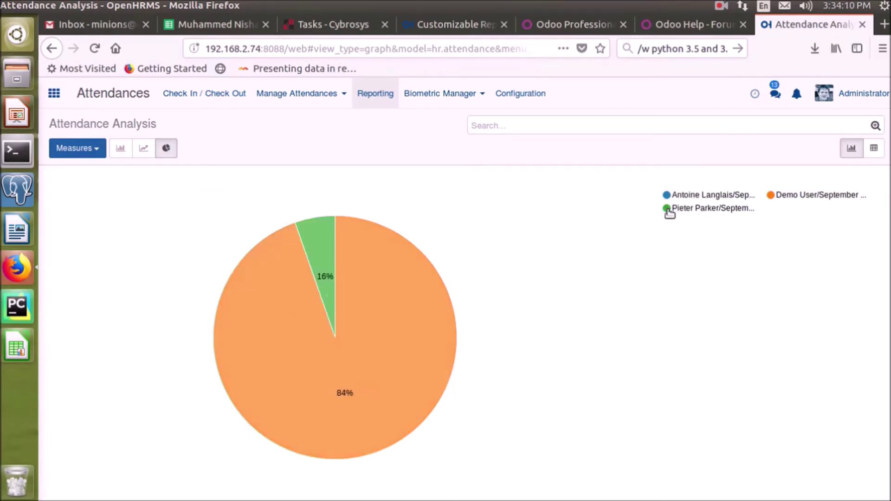
left_click(771, 195)
left_click(772, 196)
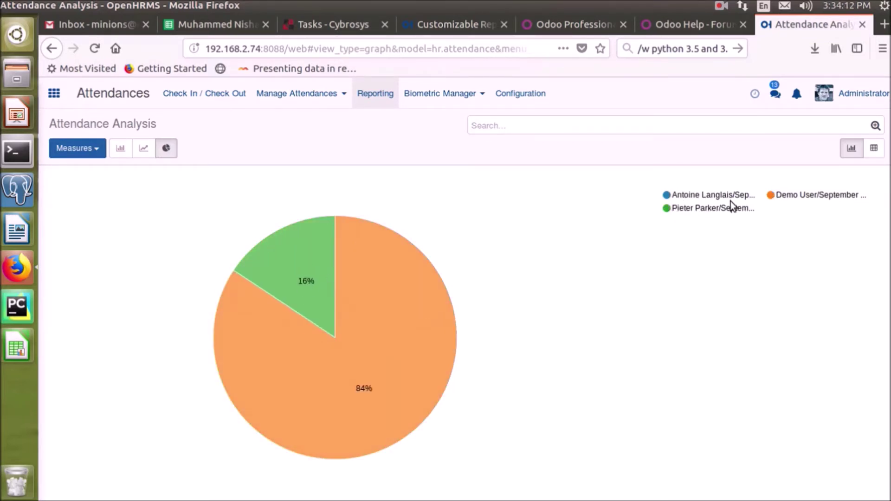
- Switch to pivot view and add the Count measure alongside Worked Hours
left_click(874, 148)
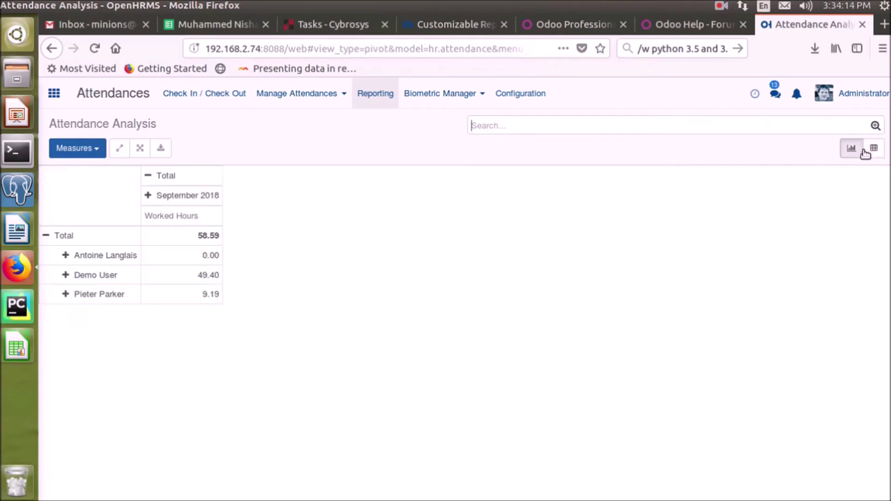
left_click(93, 150)
left_click(86, 173)
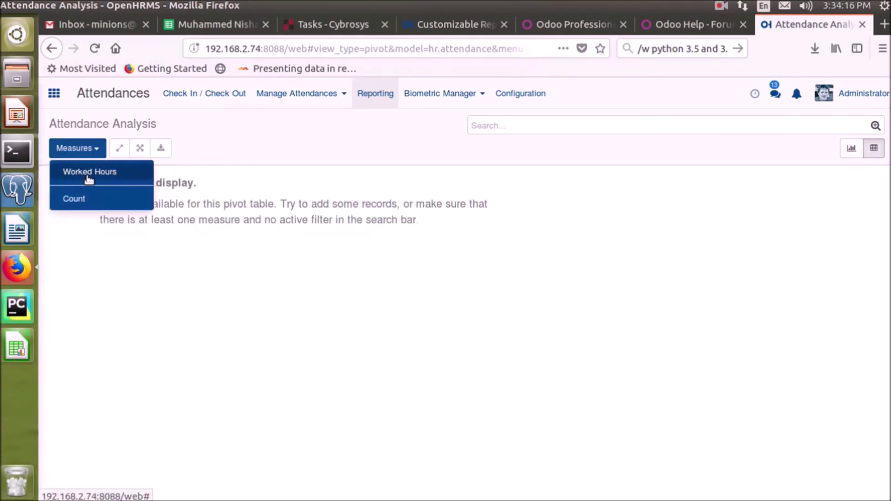
left_click(86, 175)
left_click(74, 198)
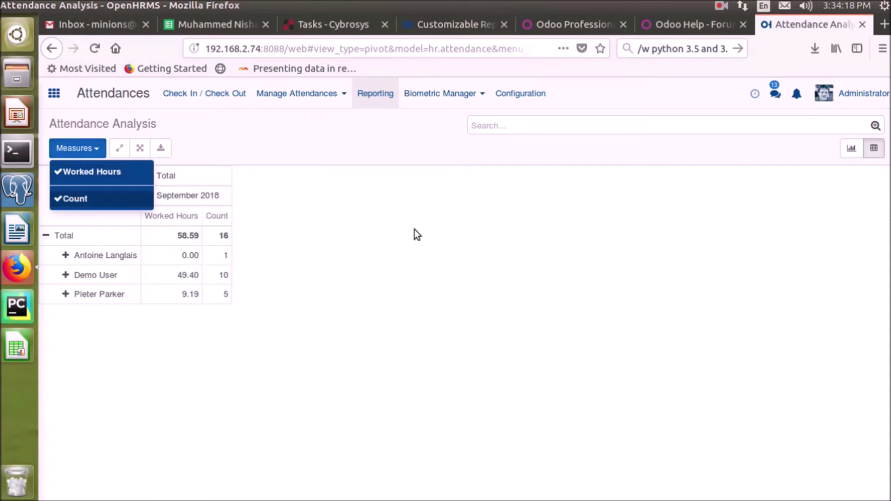
left_click(414, 229)
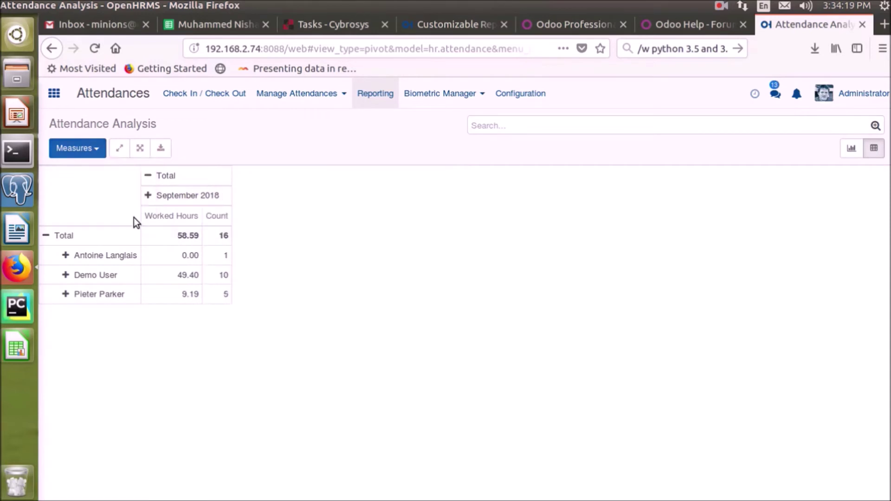
- Flip the pivot axes and collapse it to a 58.59-hour, 16-record total
left_click(119, 148)
left_click(141, 153)
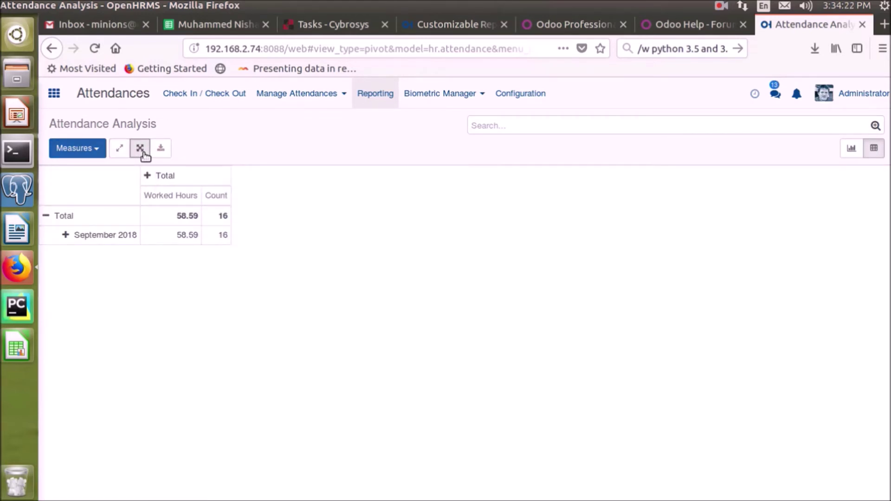
left_click(119, 149)
left_click(120, 149)
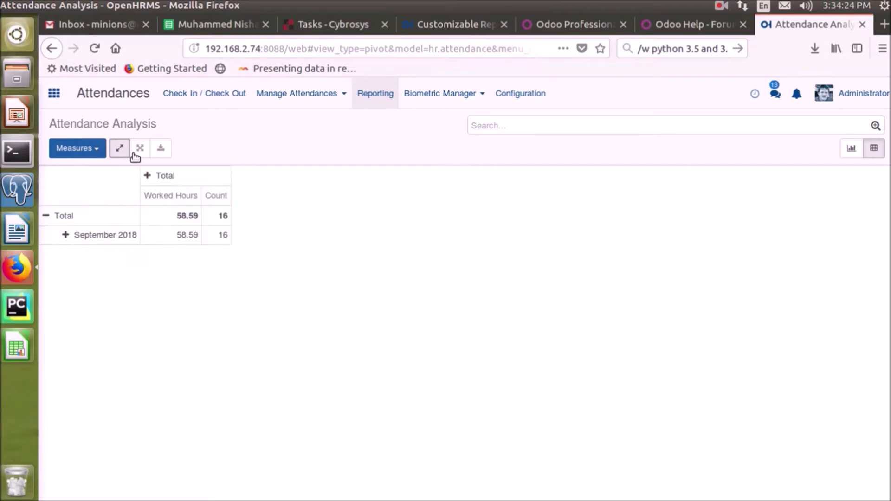
left_click(120, 149)
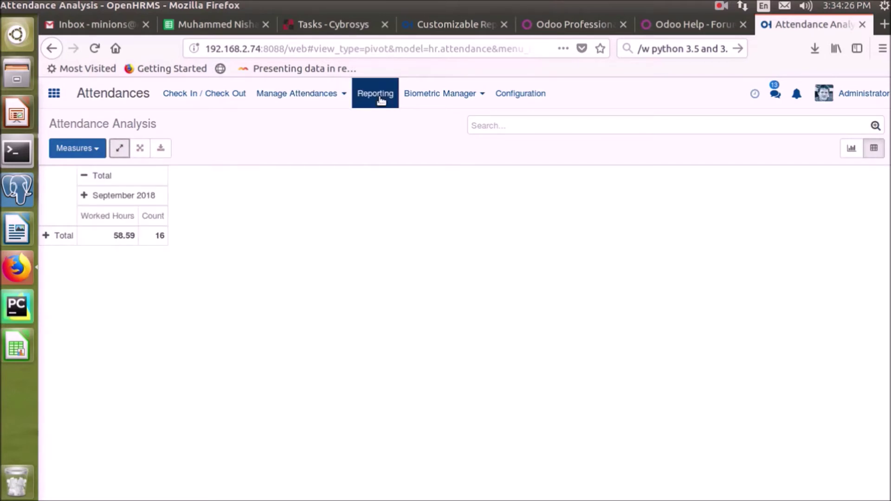
left_click(457, 94)
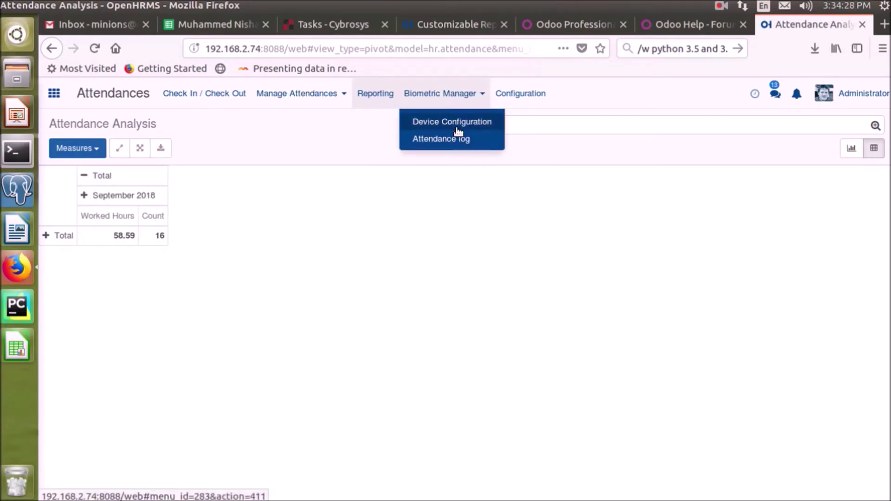
- Start a new biometric device record with machine IP 192.168.2.76
left_click(456, 123)
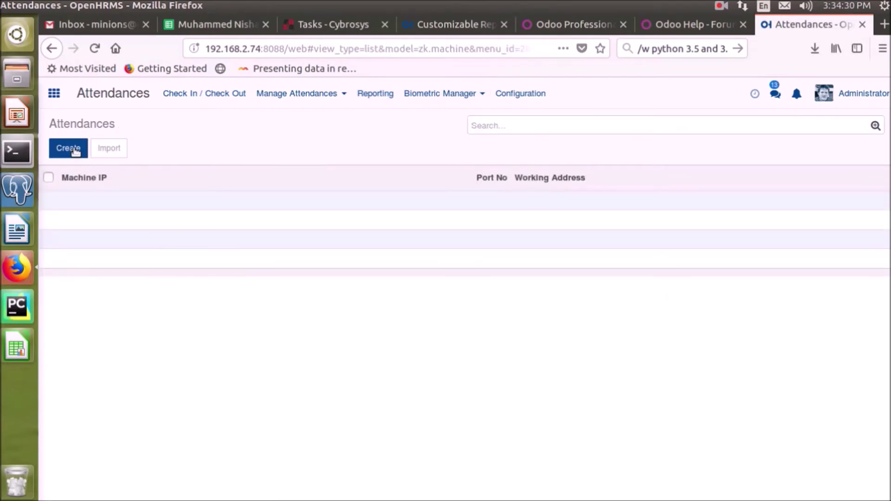
left_click(68, 149)
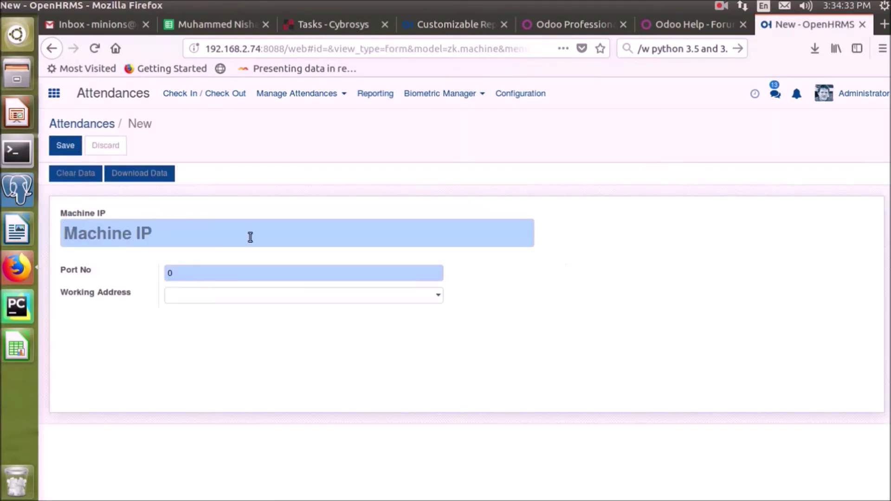
left_click(274, 301)
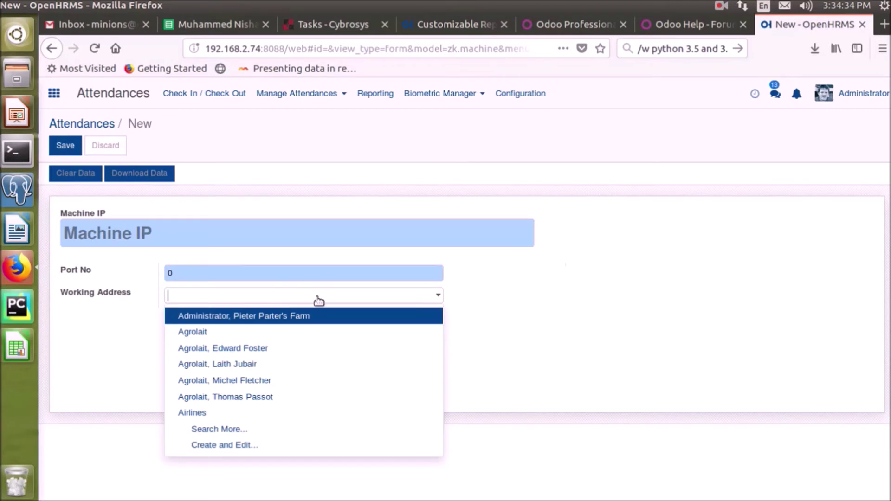
left_click(191, 232)
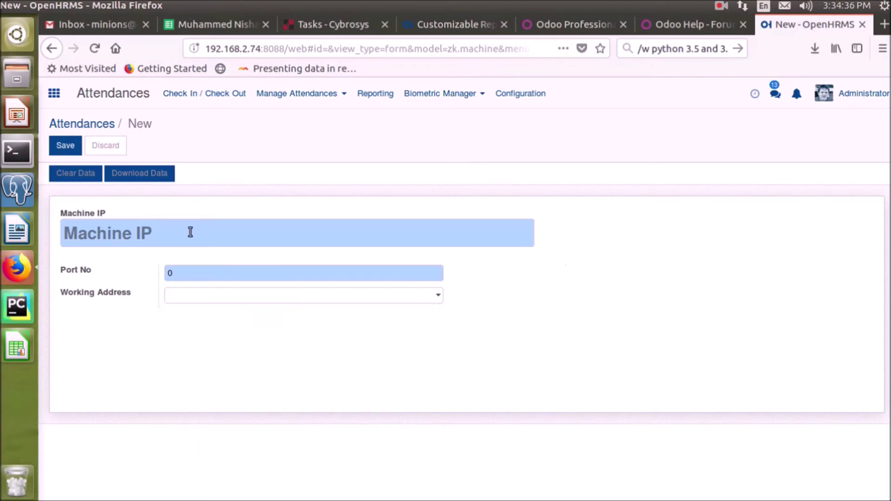
type("192.168.2.")
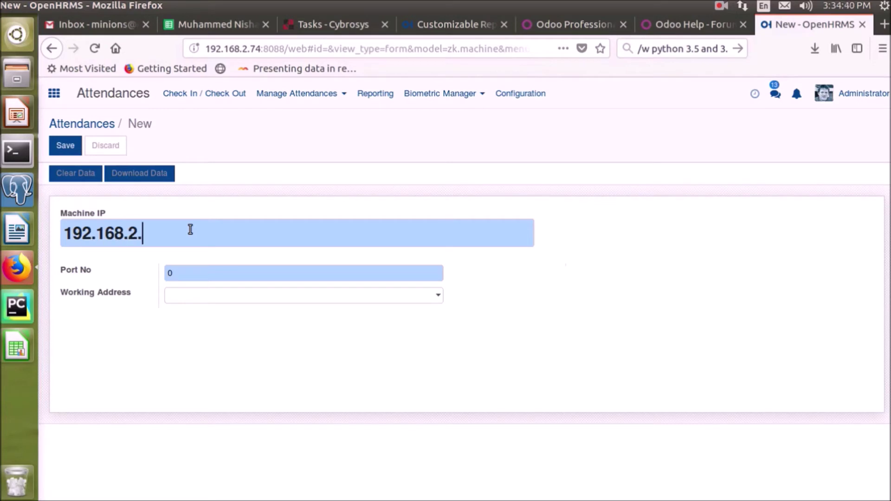
type("76")
left_click(245, 274)
- Set the working address to Agrolait, then discard the unsaved device record
left_click(235, 297)
left_click(223, 337)
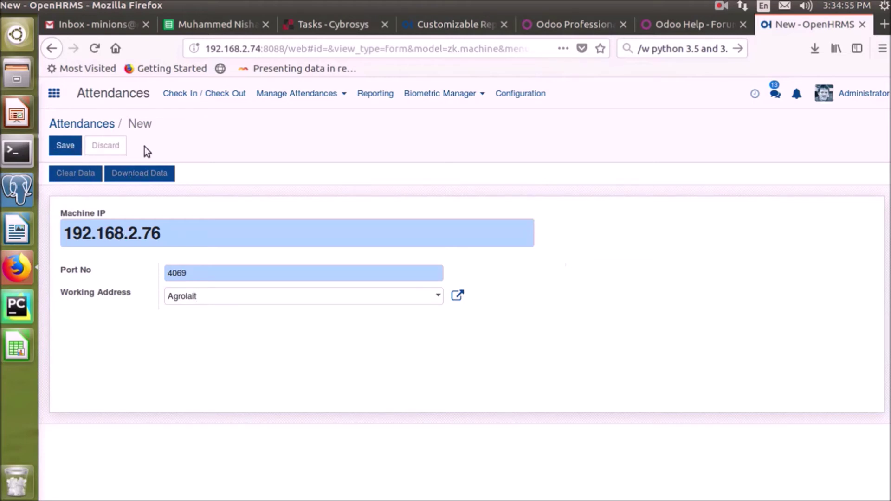
triple_click(210, 236)
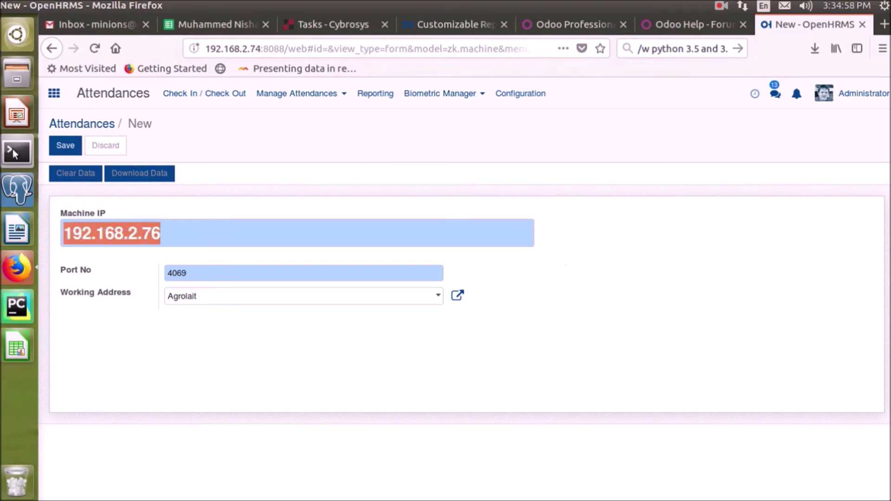
left_click(98, 145)
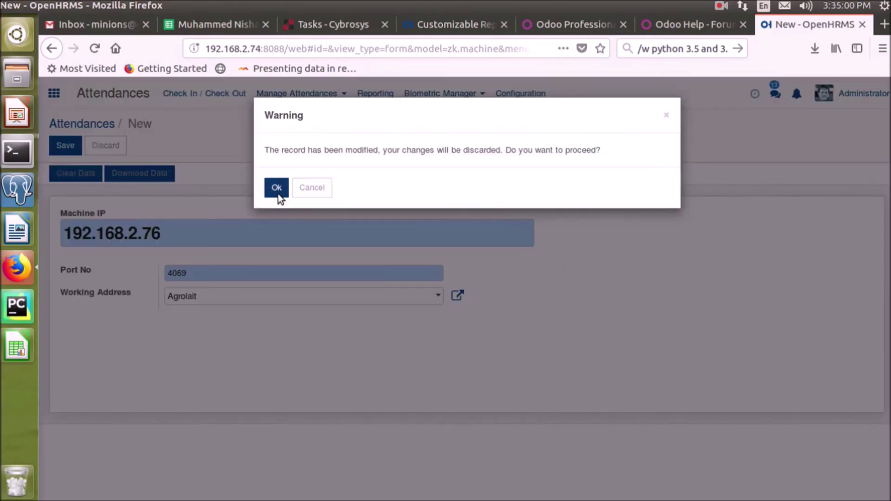
left_click(277, 188)
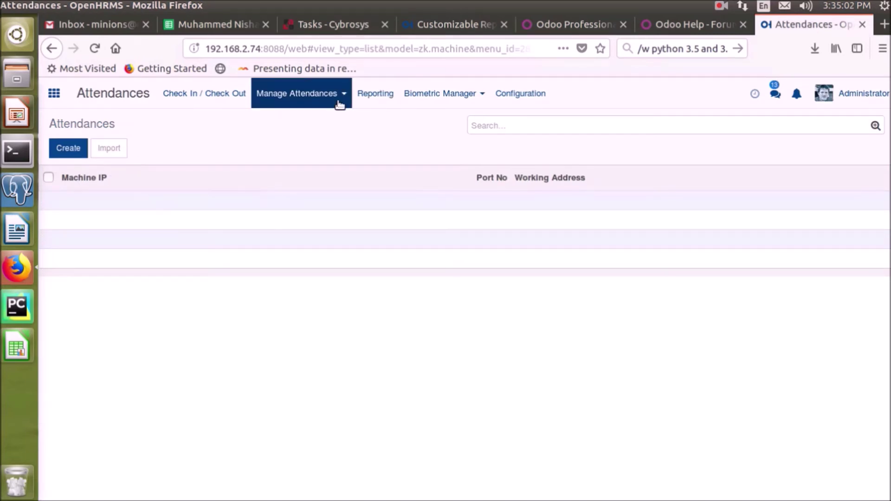
- Look at the attendance log, then return to the Device Configuration list
left_click(324, 94)
left_click(445, 100)
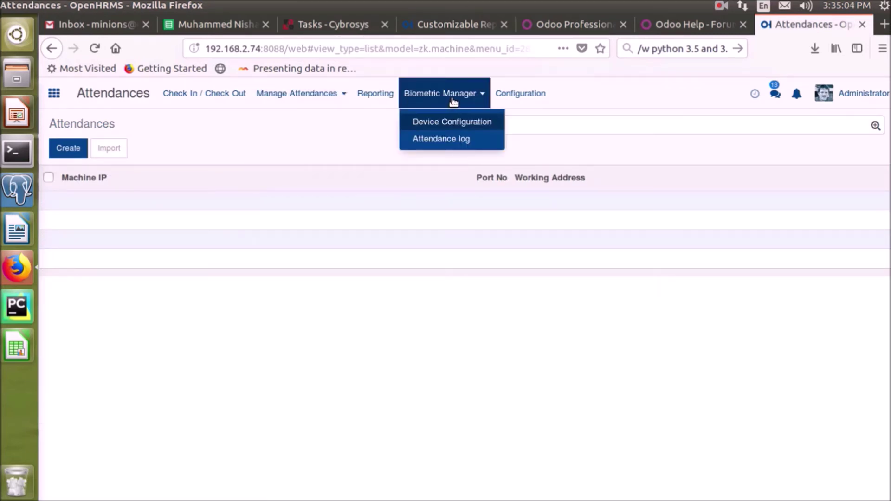
left_click(435, 141)
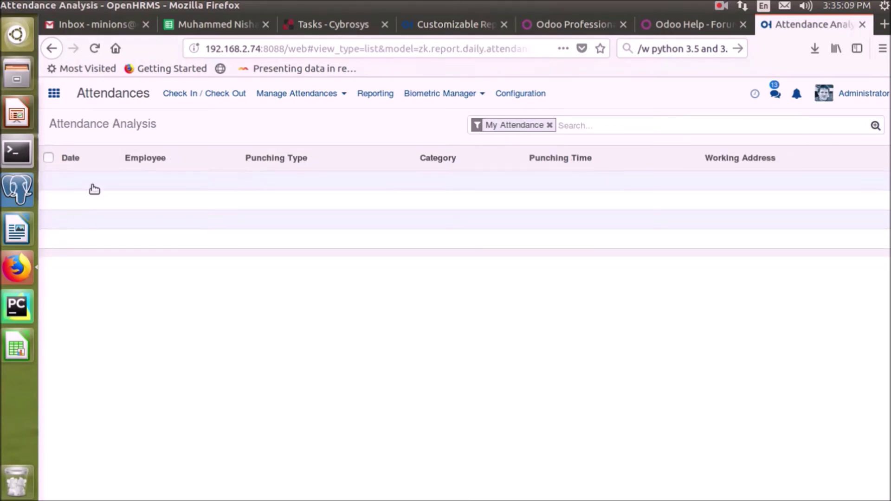
left_click(440, 99)
left_click(437, 121)
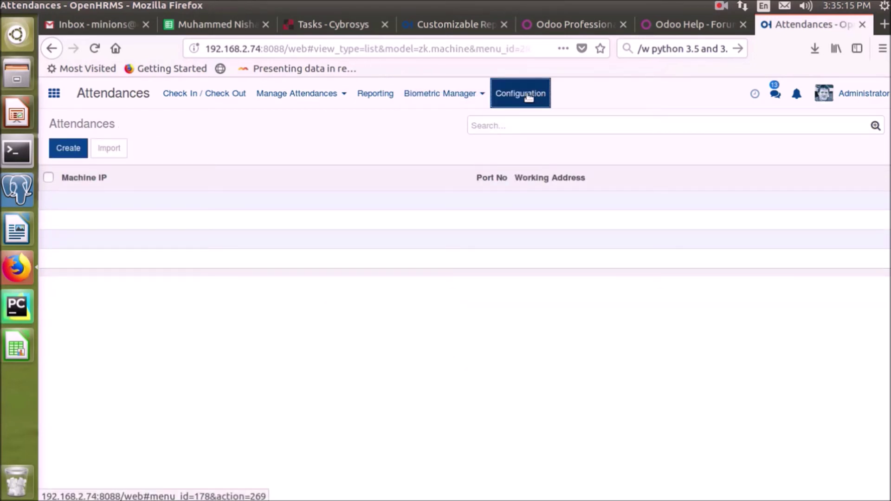
- In Configuration > Settings, confirm Employee PIN is ticked under Check-In/Out and save
left_click(514, 101)
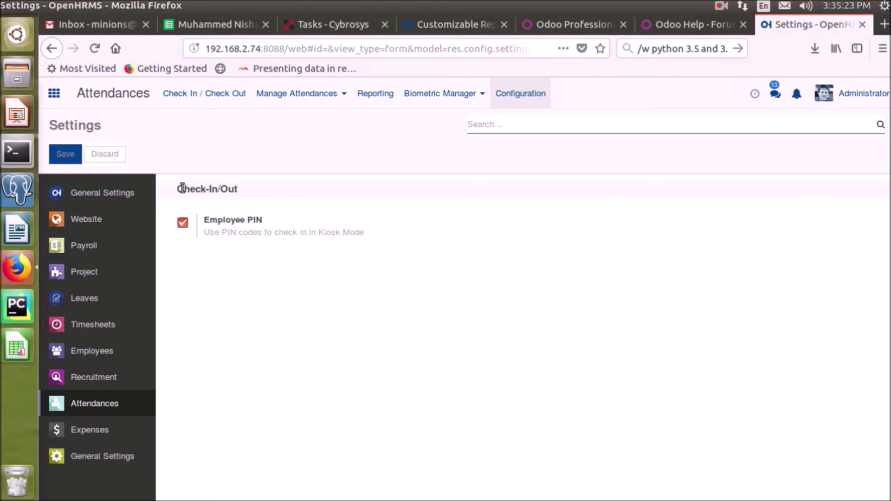
left_click_drag(181, 193, 258, 193)
left_click(258, 193)
left_click_drag(205, 214, 288, 218)
left_click(287, 218)
left_click(62, 155)
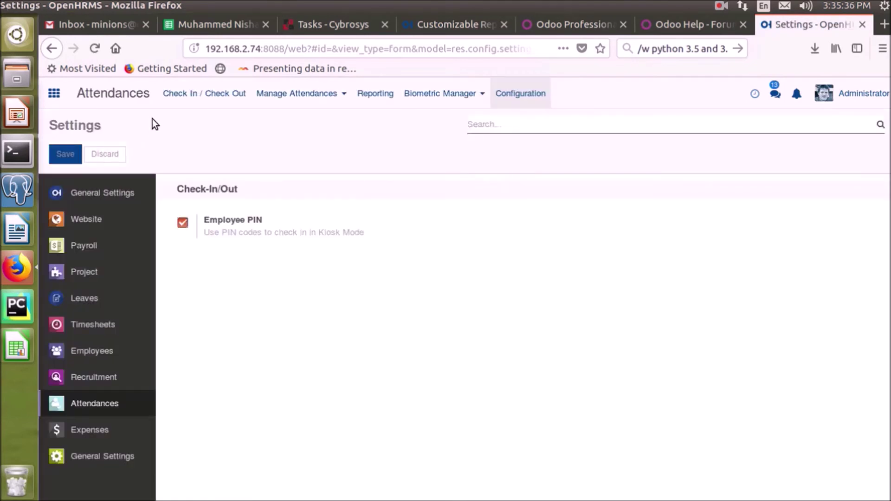
left_click(289, 97)
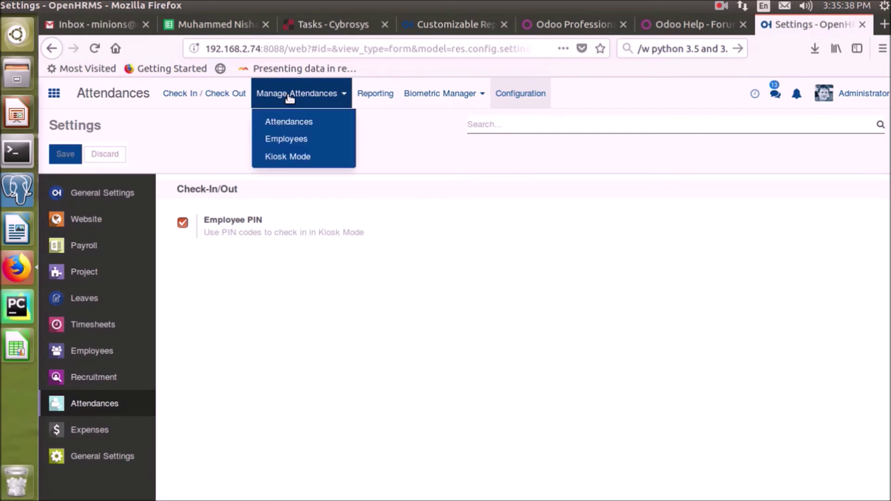
- Check the Chief Technical Officer's badge ID and PIN under HR Settings, then go back to Employees
left_click(288, 138)
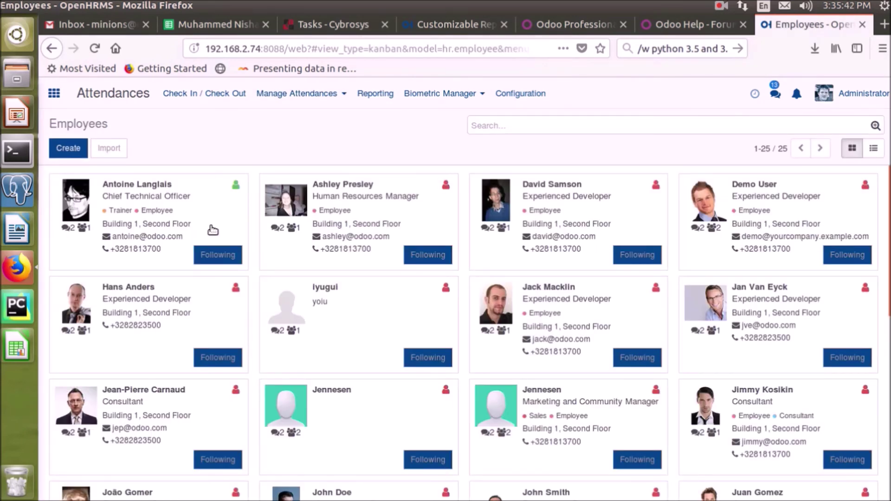
left_click(212, 230)
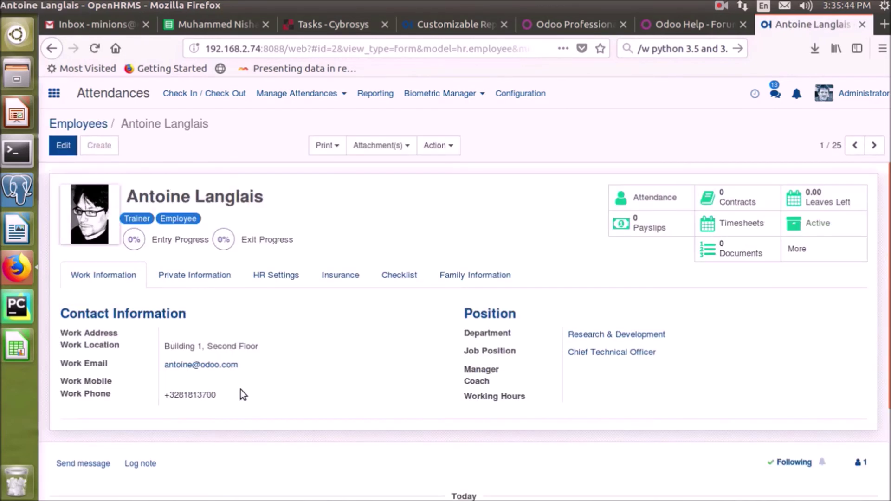
scroll(235, 394, "down", 3)
scroll(236, 297, "up", 3)
left_click(282, 279)
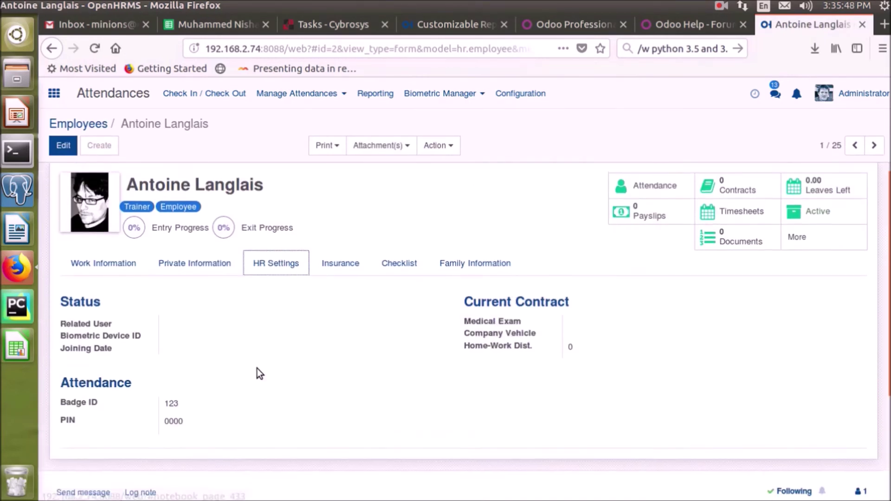
scroll(257, 368, "down", 1)
double_click(167, 400)
left_click(202, 402)
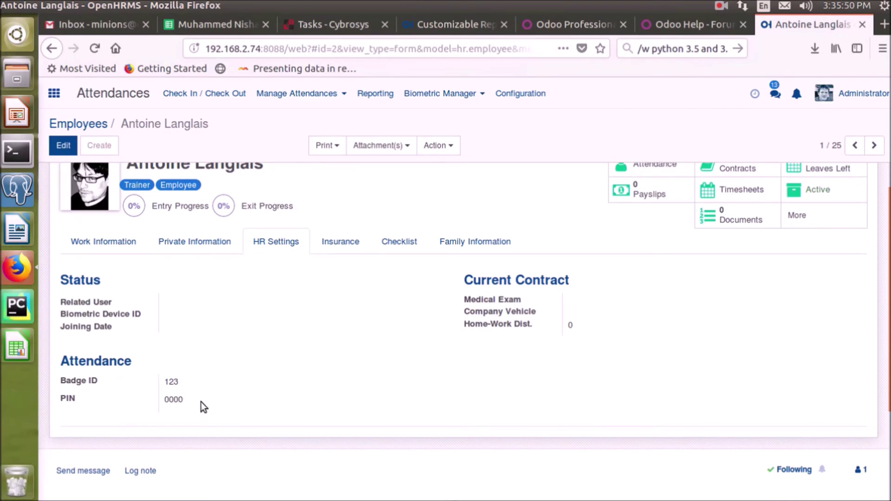
scroll(173, 231, "up", 1)
left_click(116, 274)
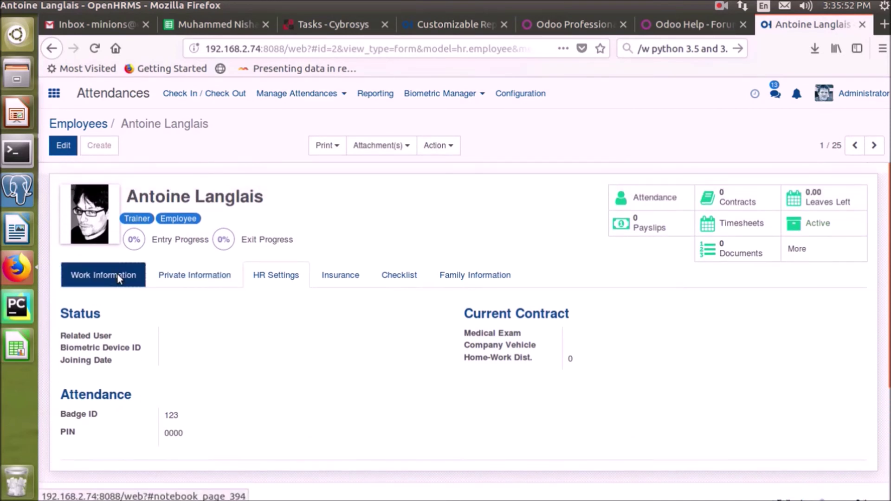
left_click(102, 124)
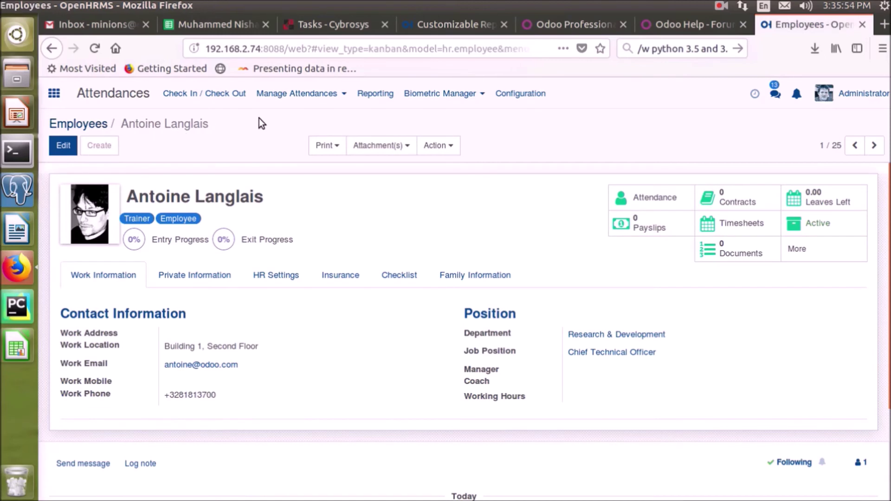
left_click(301, 95)
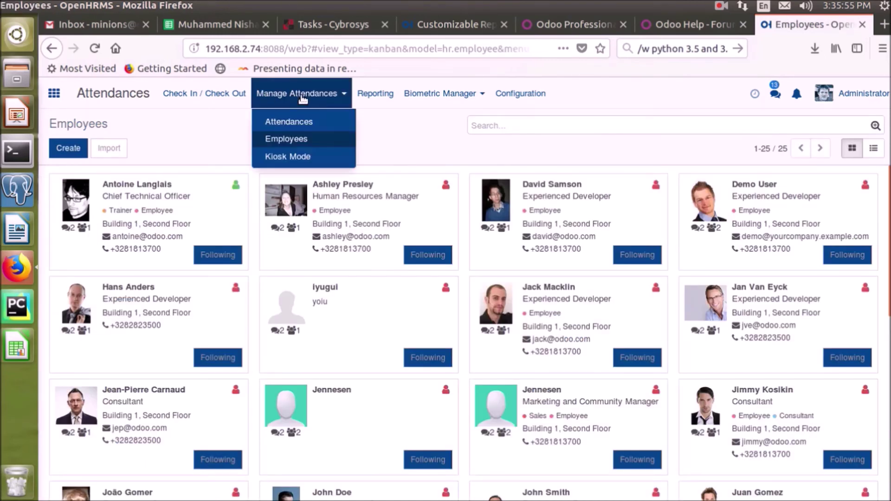
- Start kiosk mode and select the Chief Technical Officer
left_click(299, 157)
left_click(460, 412)
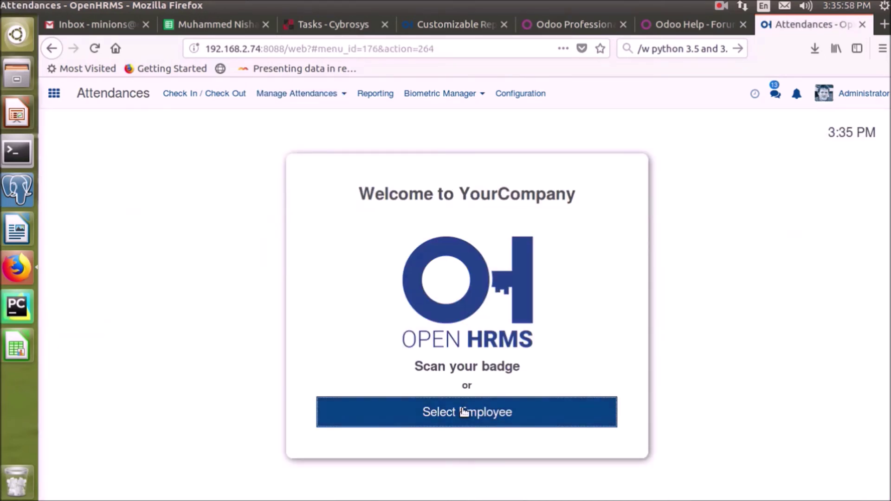
left_click(132, 208)
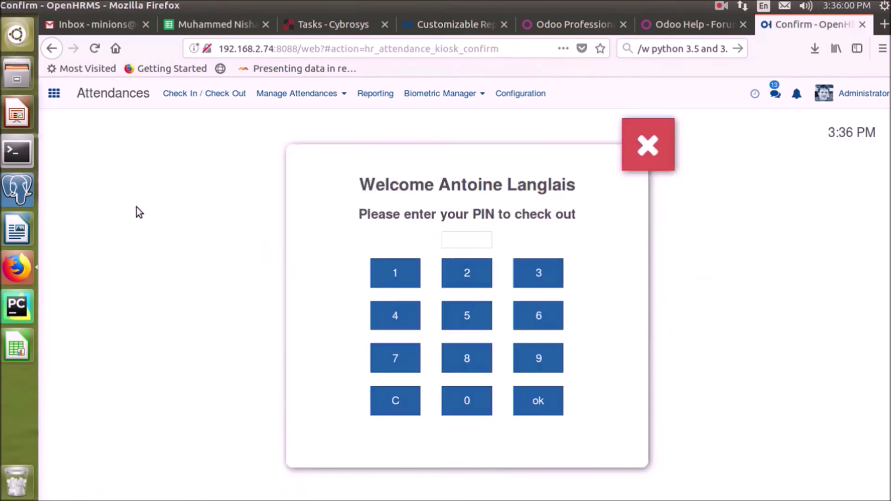
left_click_drag(360, 185, 564, 184)
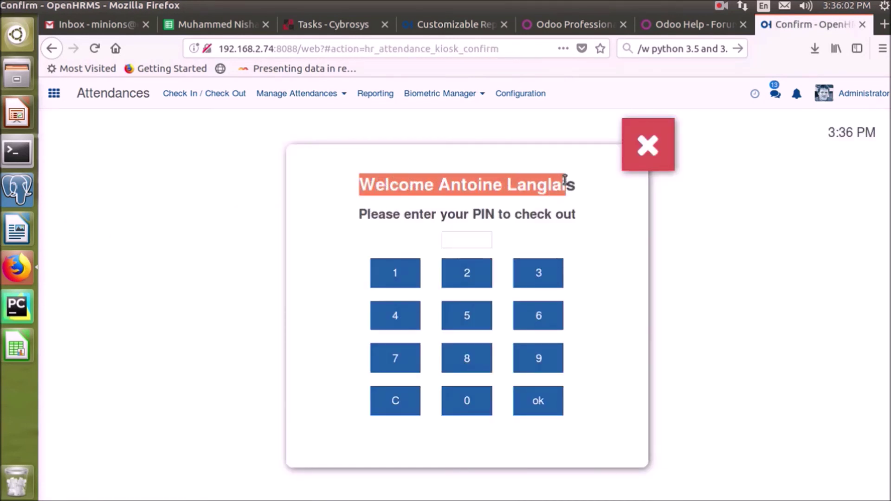
left_click(365, 218)
left_click_drag(365, 218, 603, 213)
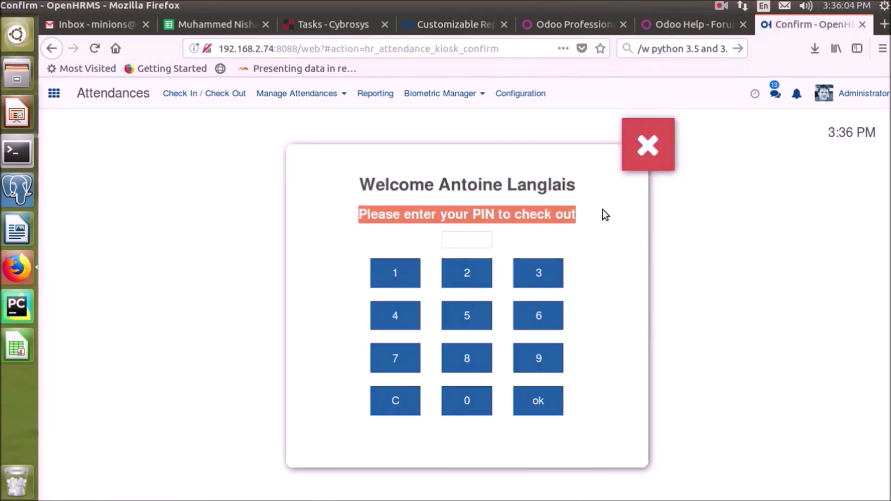
left_click(603, 212)
- Enter his PIN to check him out and dismiss the confirmation
left_click(470, 403)
left_click(470, 403)
left_click(470, 404)
left_click(470, 404)
left_click(557, 393)
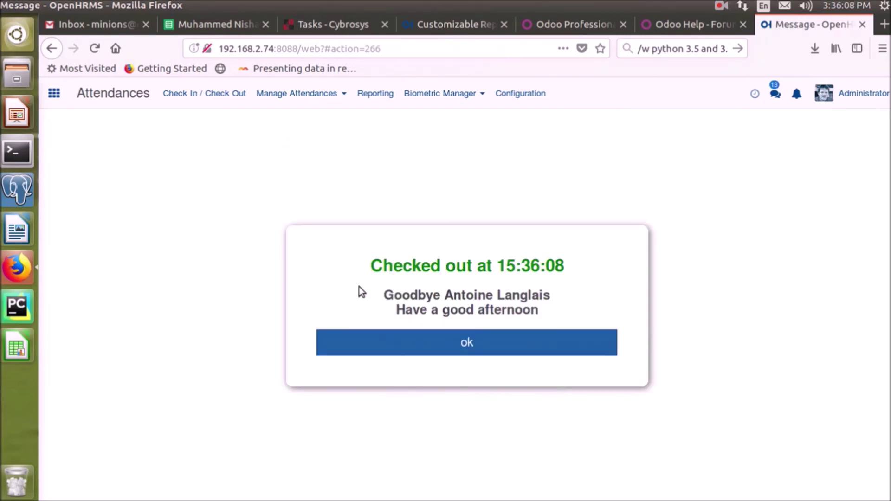
left_click_drag(370, 265, 567, 265)
left_click(415, 304)
left_click_drag(414, 304, 505, 296)
left_click(441, 342)
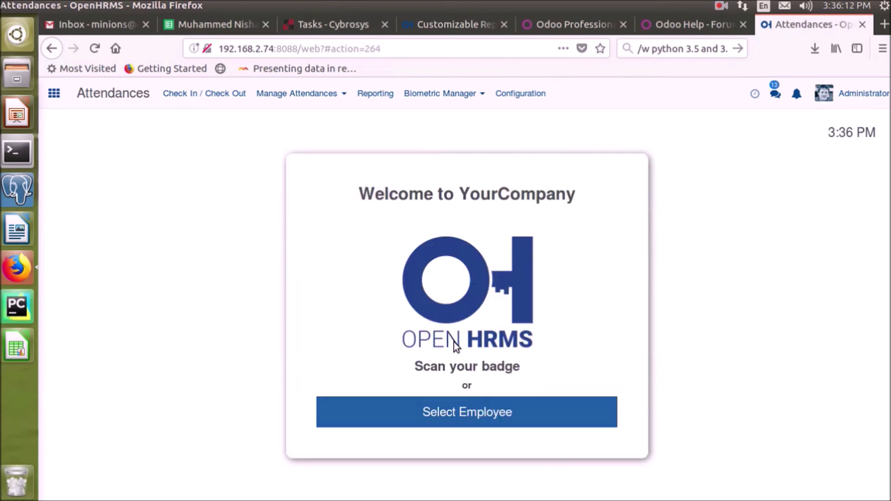
- Select him again and submit a wrong four-digit PIN to show the rejection
left_click(438, 407)
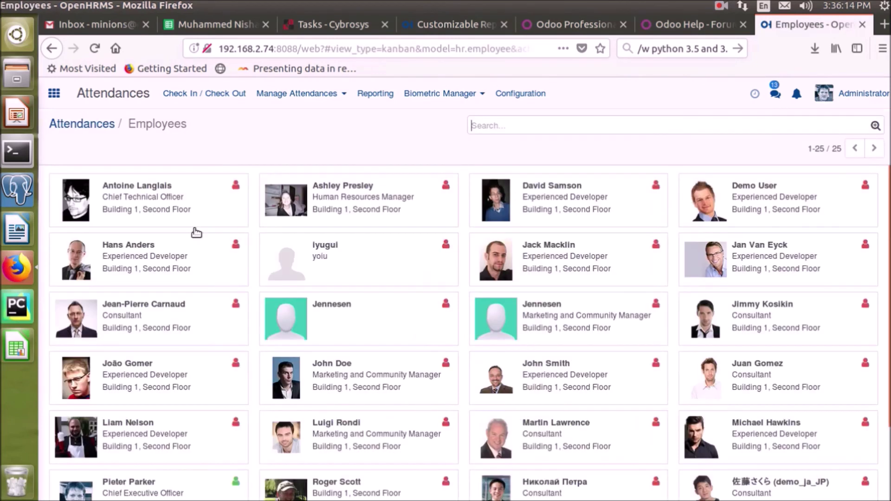
left_click(181, 207)
left_click(390, 273)
left_click(464, 273)
left_click(523, 275)
left_click(379, 312)
left_click(549, 398)
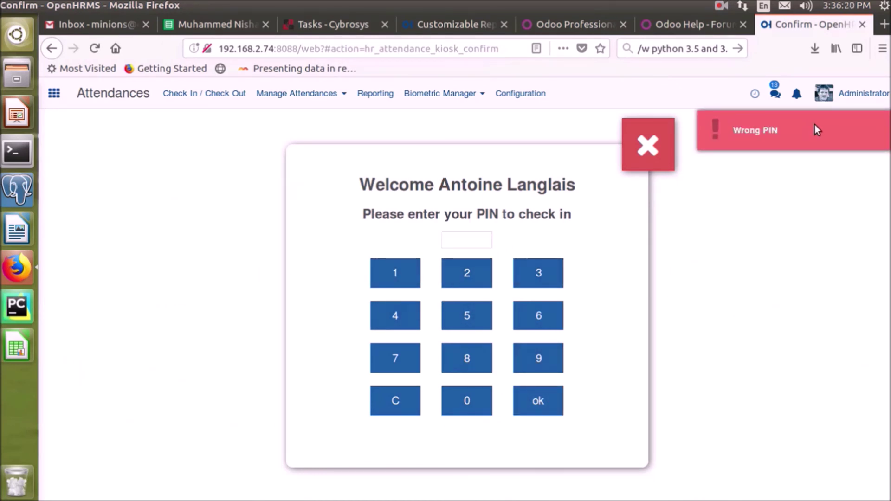
- Enter the correct PIN to check him in at 15:36:24 and dismiss the confirmation
left_click(471, 408)
left_click(471, 408)
left_click(470, 408)
left_click(471, 408)
left_click(547, 399)
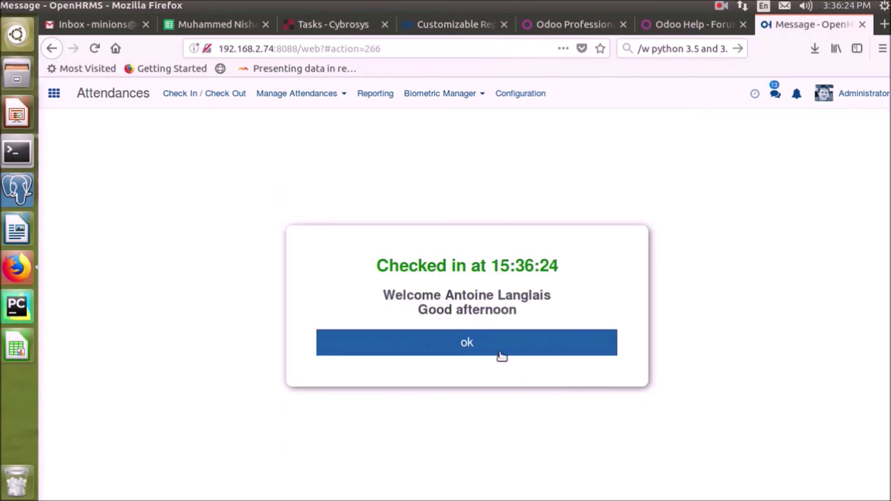
left_click(483, 342)
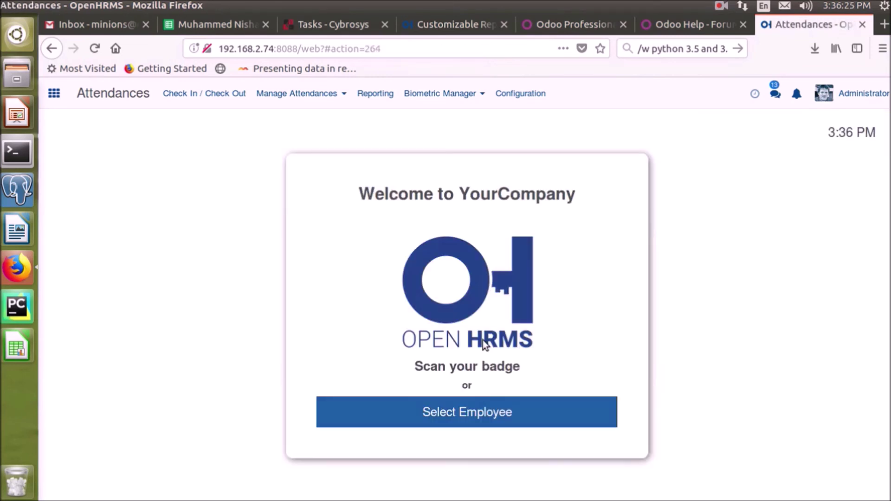
left_click(513, 103)
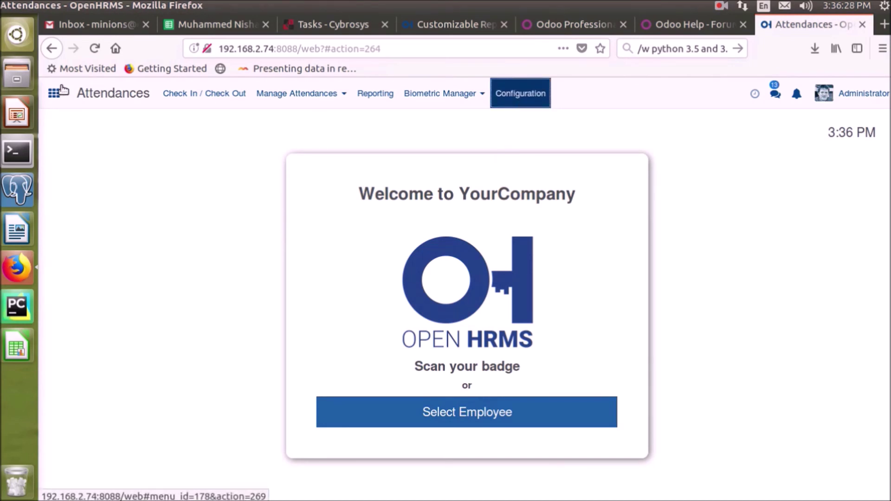